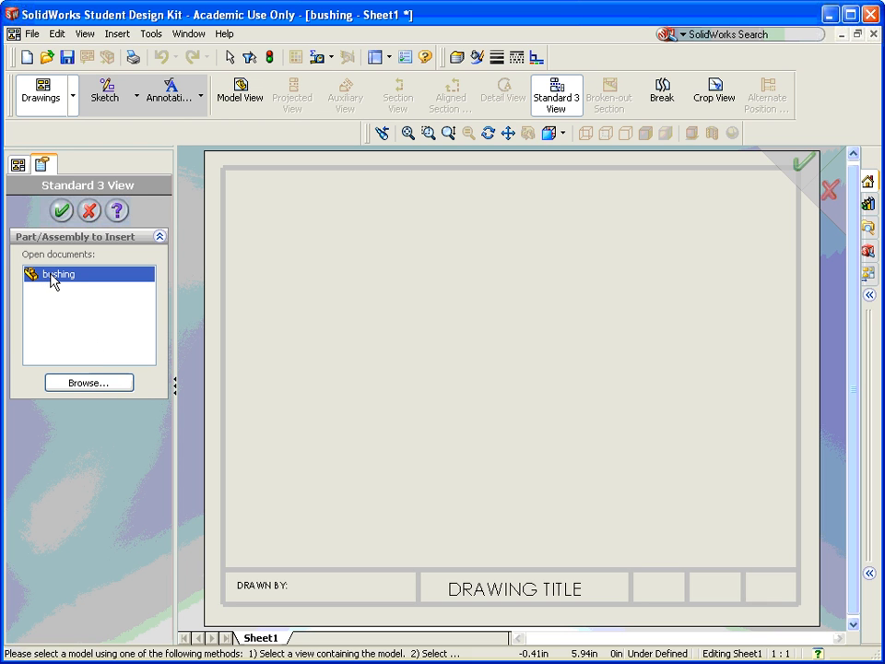
# Step: Insert the standard three views of the bushing part and set the front view's custom scale to 2:1
pyautogui.doubleClick(51, 275)
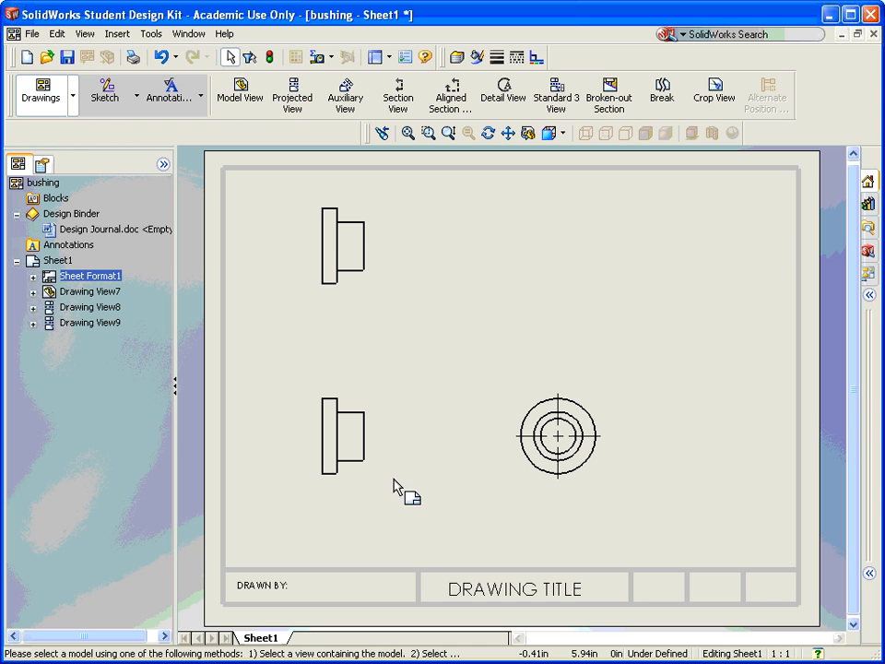
pyautogui.click(358, 485)
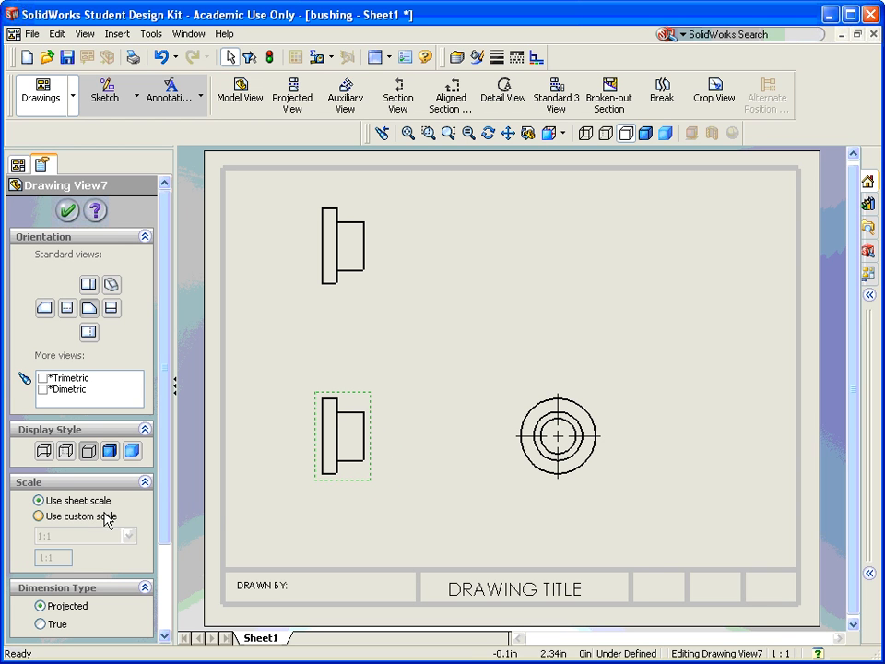
pyautogui.click(38, 517)
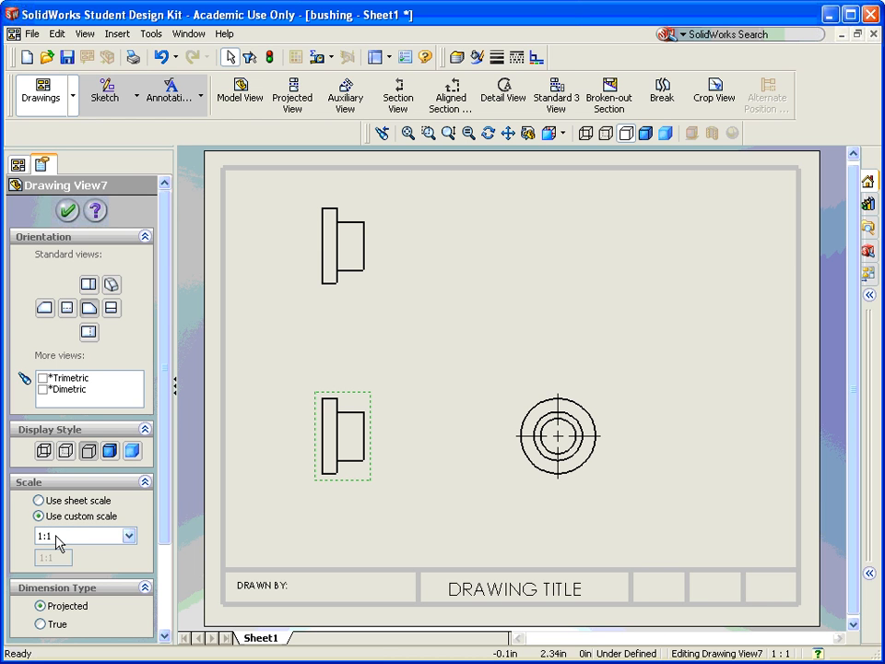
pyautogui.click(130, 536)
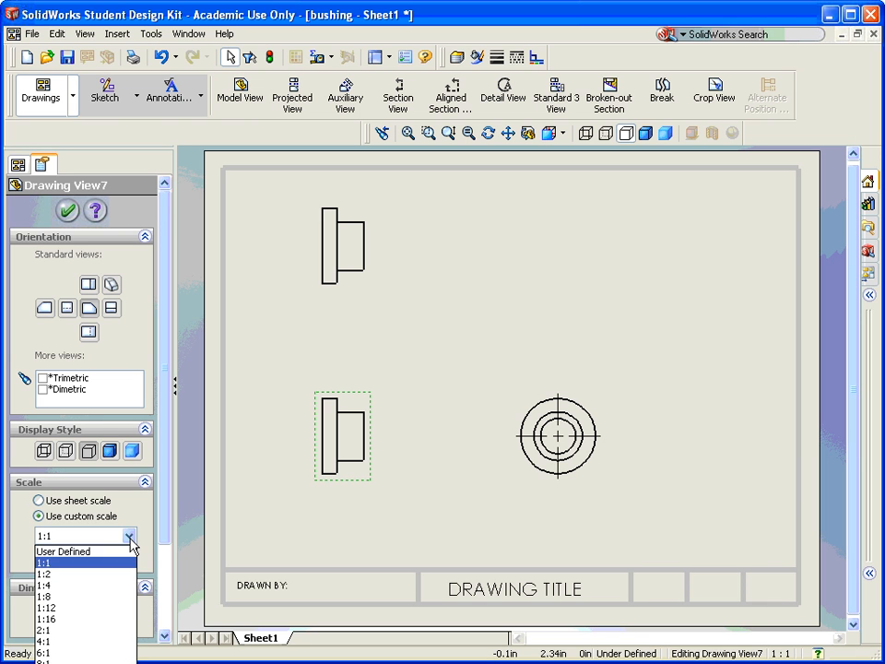
pyautogui.click(79, 631)
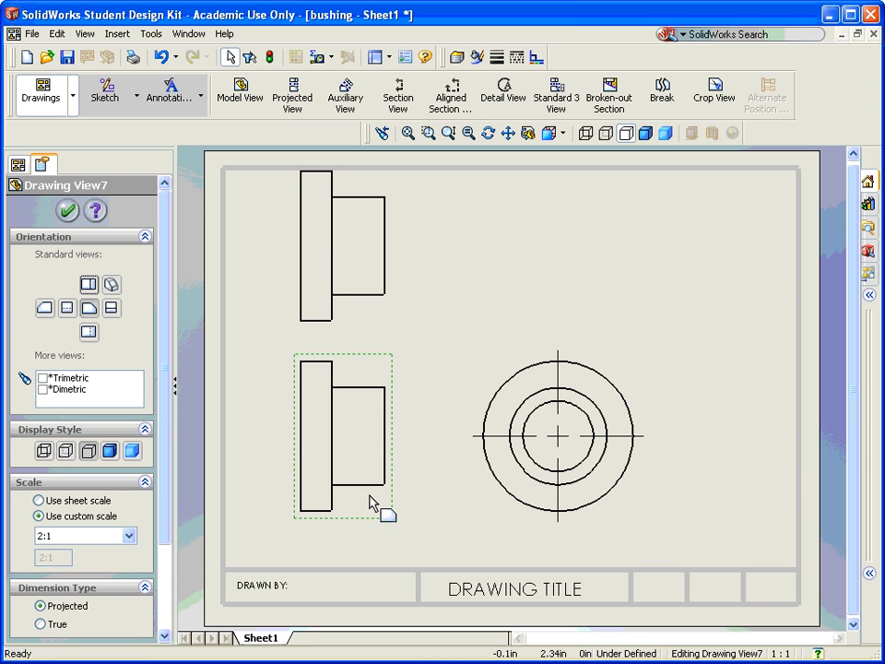
# Step: Reposition the front and top views to space them on the sheet and show hidden lines in the front view
pyautogui.moveTo(391, 521)
pyautogui.mouseDown()
pyautogui.moveTo(361, 553)
pyautogui.moveTo(450, 527)
pyautogui.moveTo(488, 483)
pyautogui.moveTo(381, 544)
pyautogui.moveTo(363, 543)
pyautogui.moveTo(376, 514)
pyautogui.mouseUp()
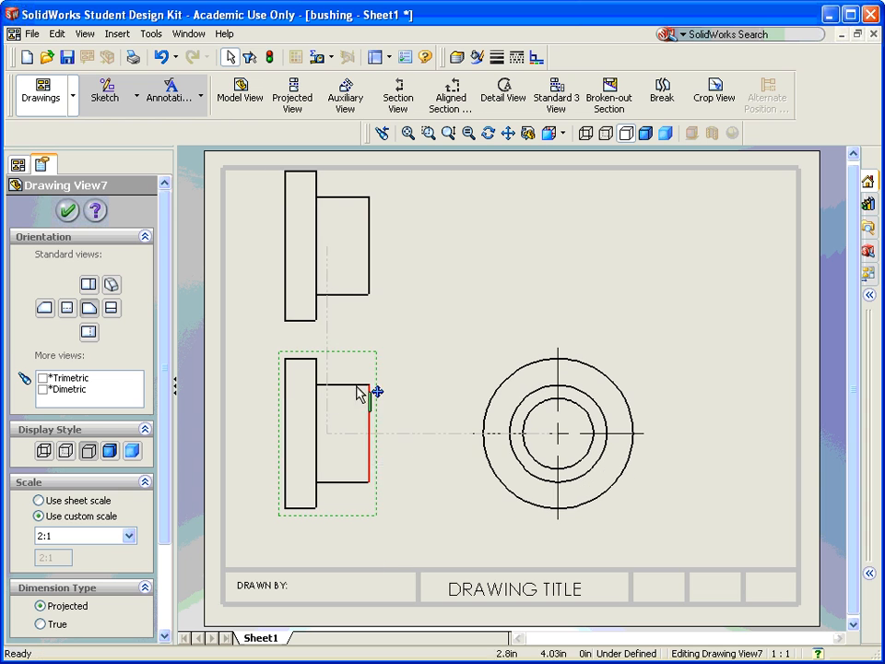
pyautogui.click(376, 326)
pyautogui.moveTo(377, 340); pyautogui.dragTo(377, 346)
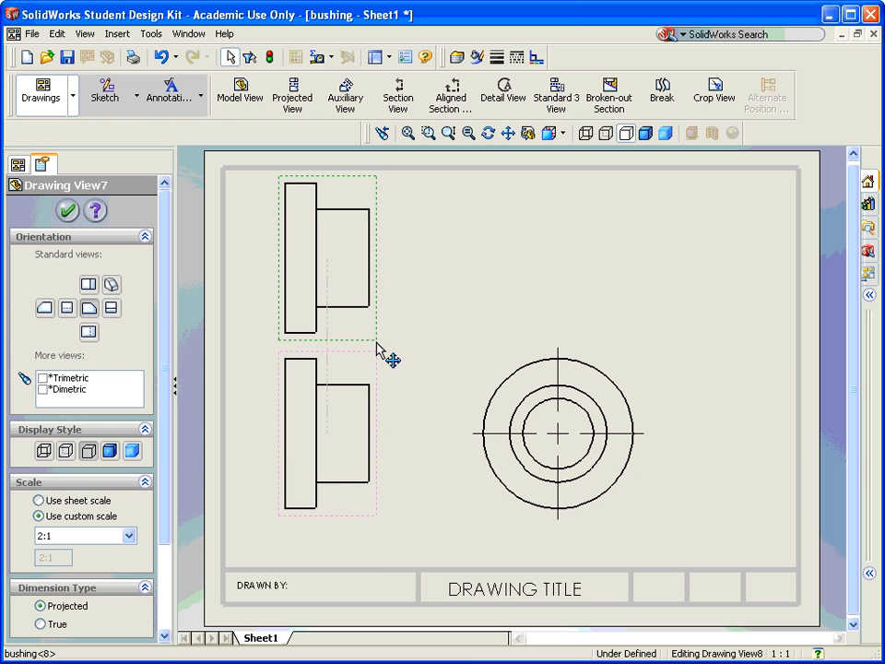
pyautogui.moveTo(378, 528)
pyautogui.mouseDown()
pyautogui.moveTo(372, 547)
pyautogui.moveTo(390, 530)
pyautogui.mouseUp()
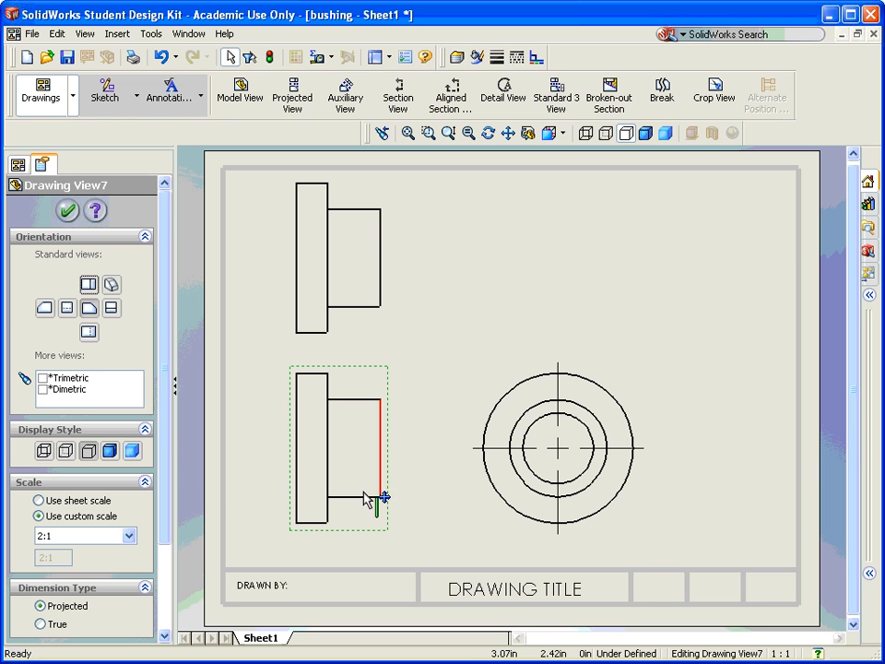
pyautogui.click(66, 450)
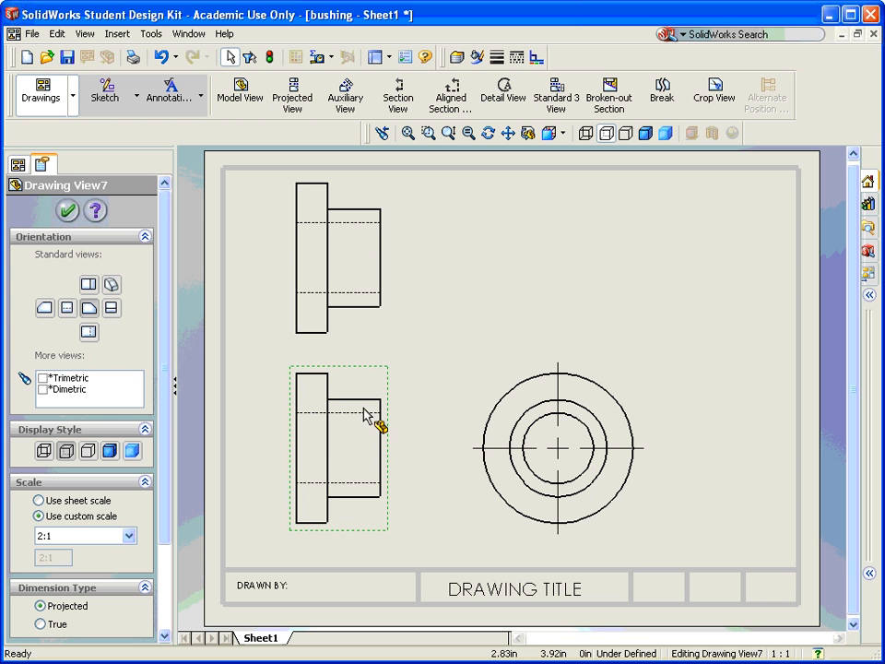
pyautogui.click(66, 212)
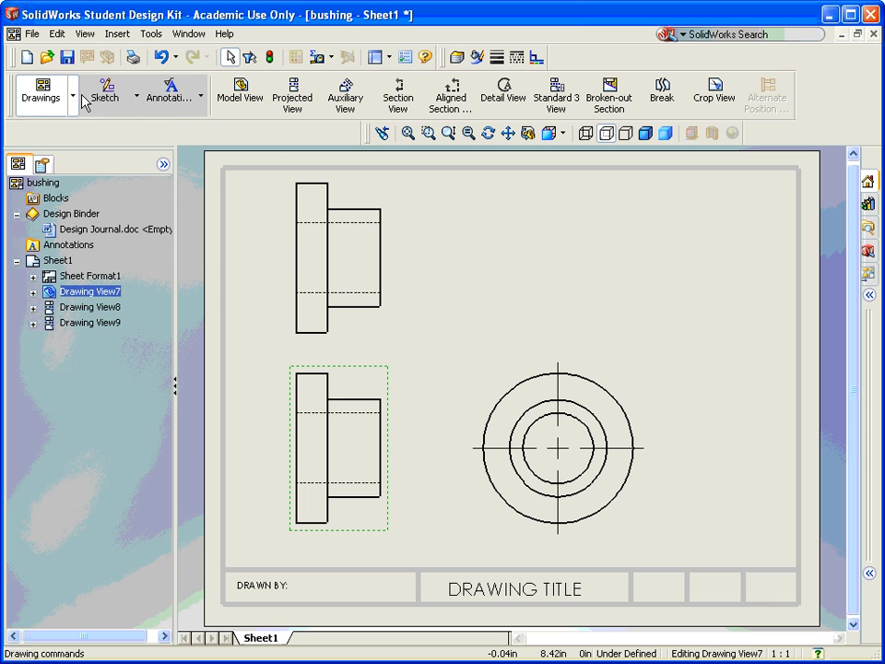
# Step: Add centerlines to the front and top views of the bushing
pyautogui.click(169, 99)
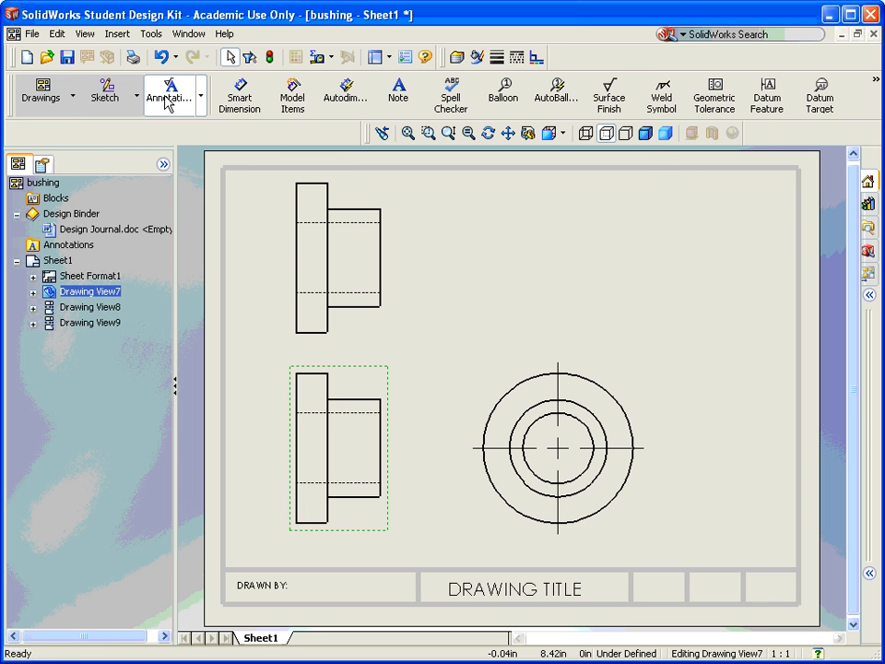
pyautogui.click(878, 84)
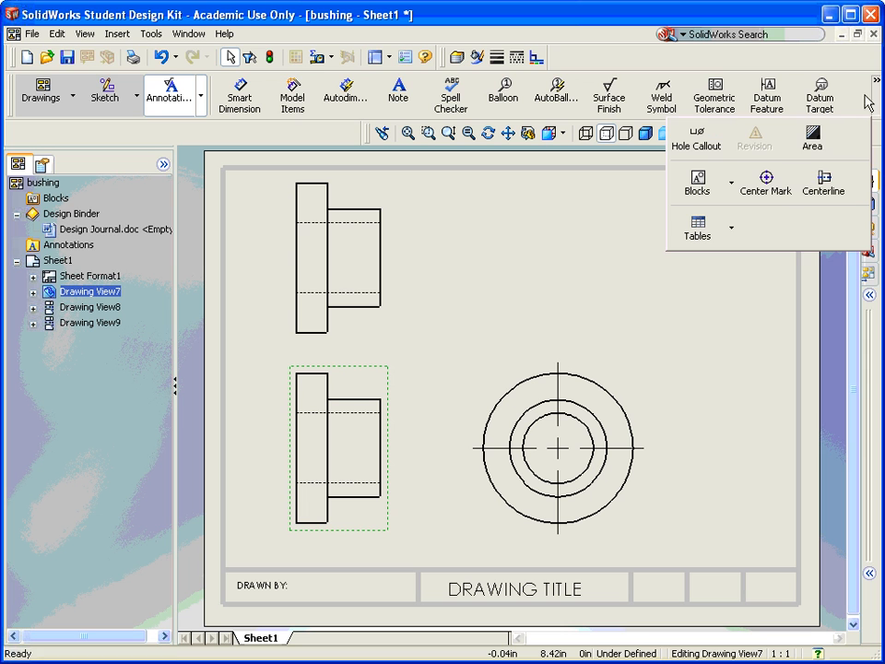
pyautogui.click(827, 185)
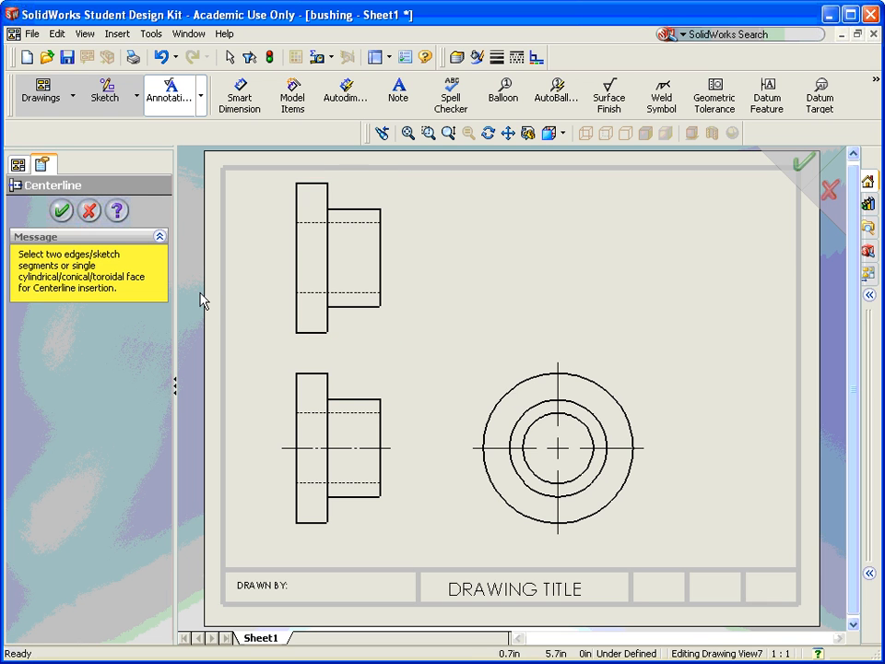
pyautogui.click(387, 343)
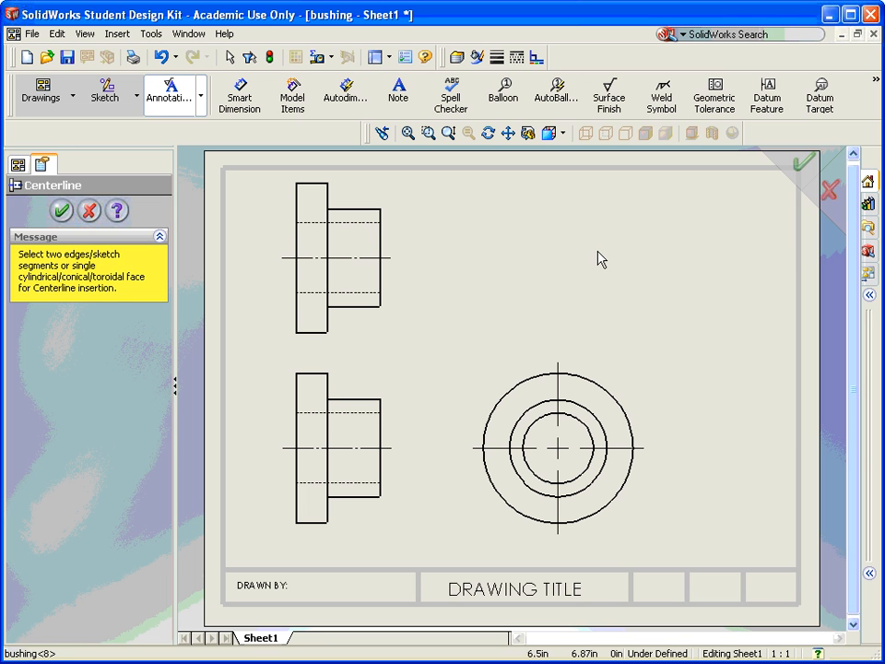
pyautogui.click(61, 214)
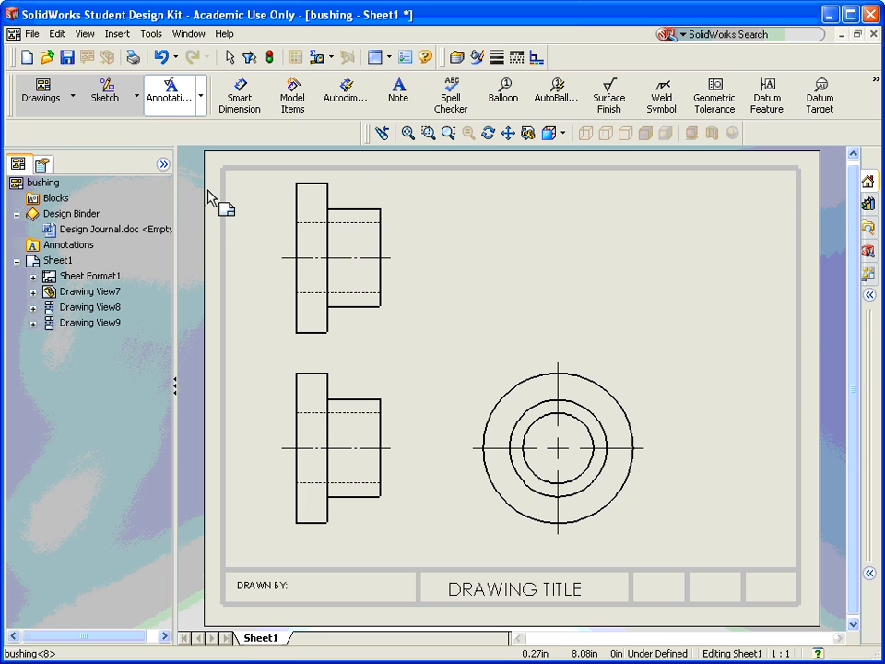
# Step: Project an isometric view from the front view and move it to the sheet's upper-right area
pyautogui.click(41, 102)
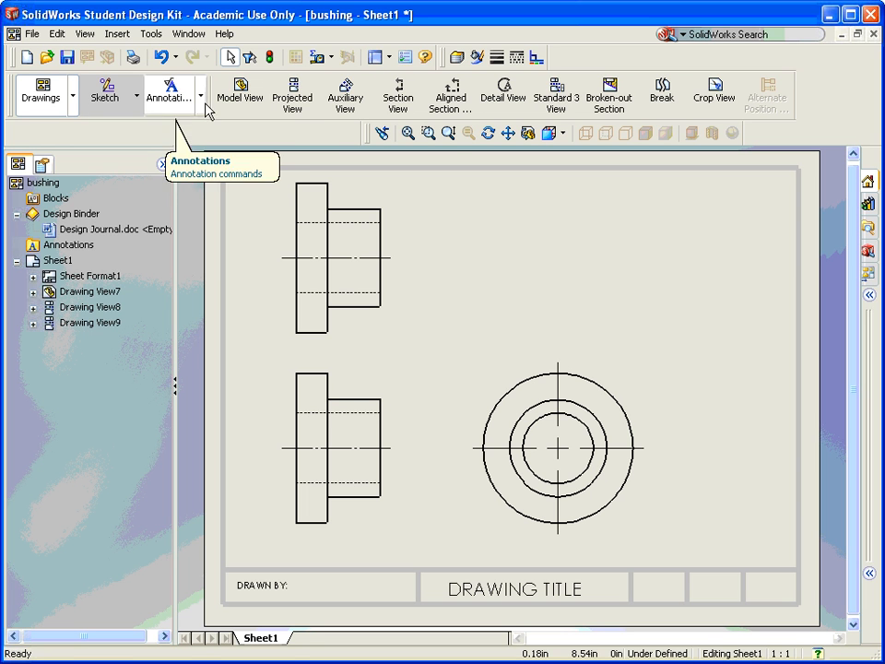
pyautogui.click(291, 102)
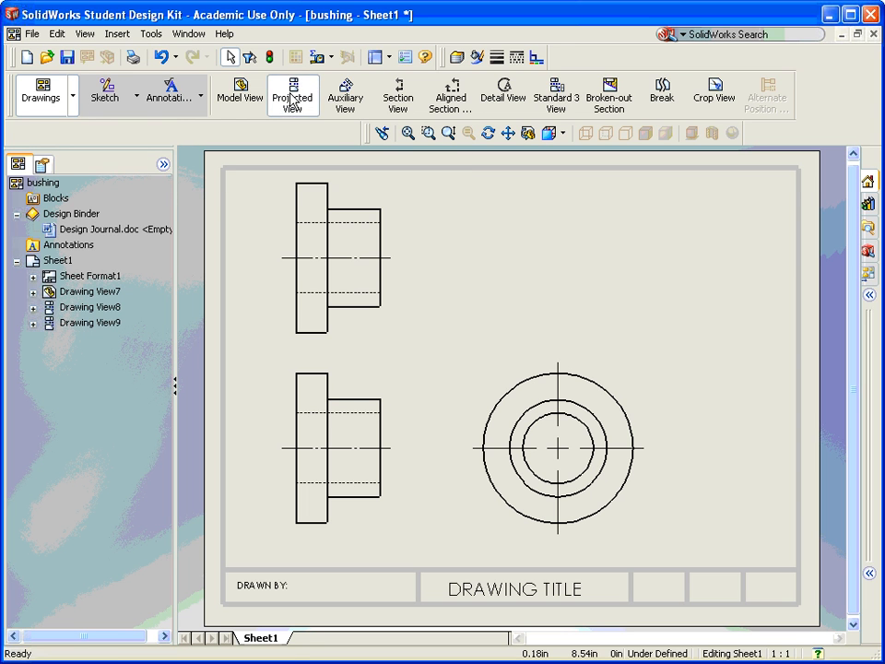
pyautogui.click(388, 422)
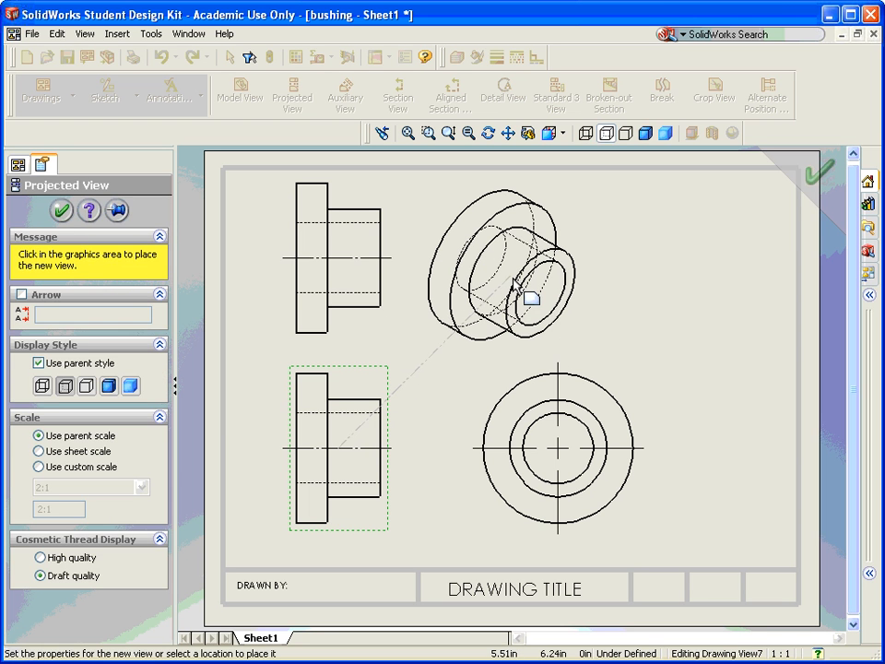
pyautogui.click(527, 296)
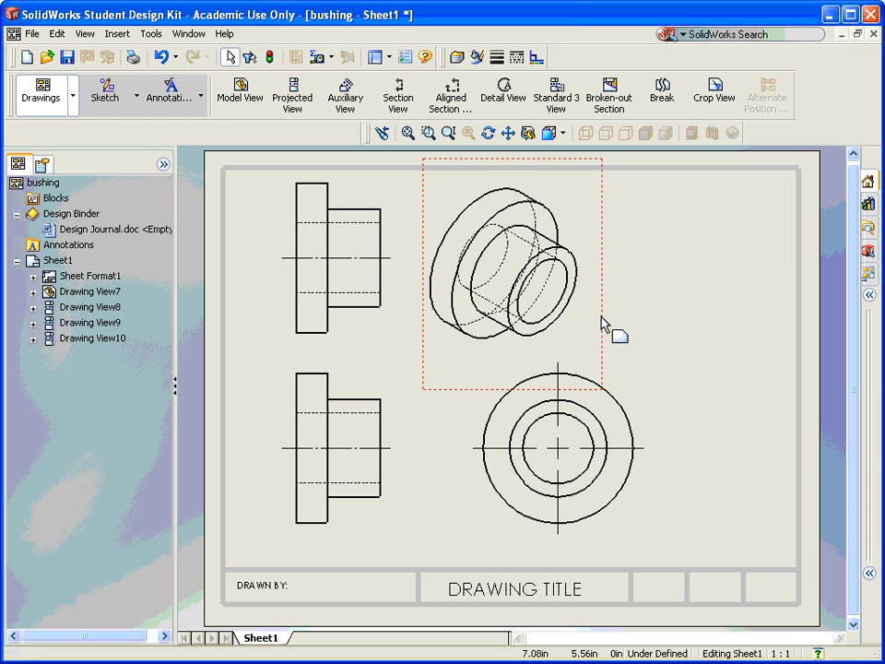
pyautogui.moveTo(602, 326)
pyautogui.mouseDown()
pyautogui.moveTo(774, 334)
pyautogui.moveTo(812, 316)
pyautogui.mouseUp()
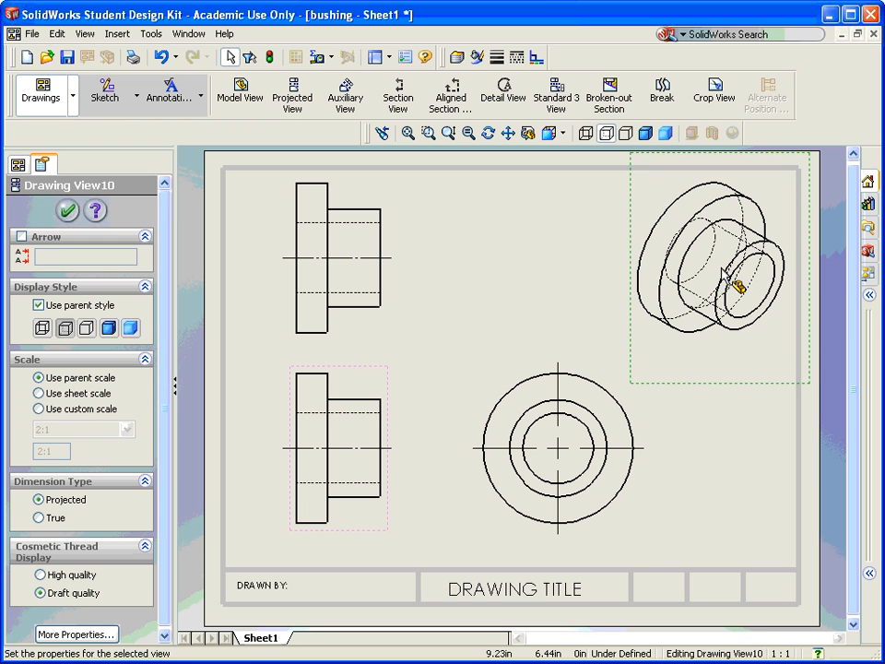
# Step: Shade the projected isometric view with edges and delete it from the sheet
pyautogui.click(646, 134)
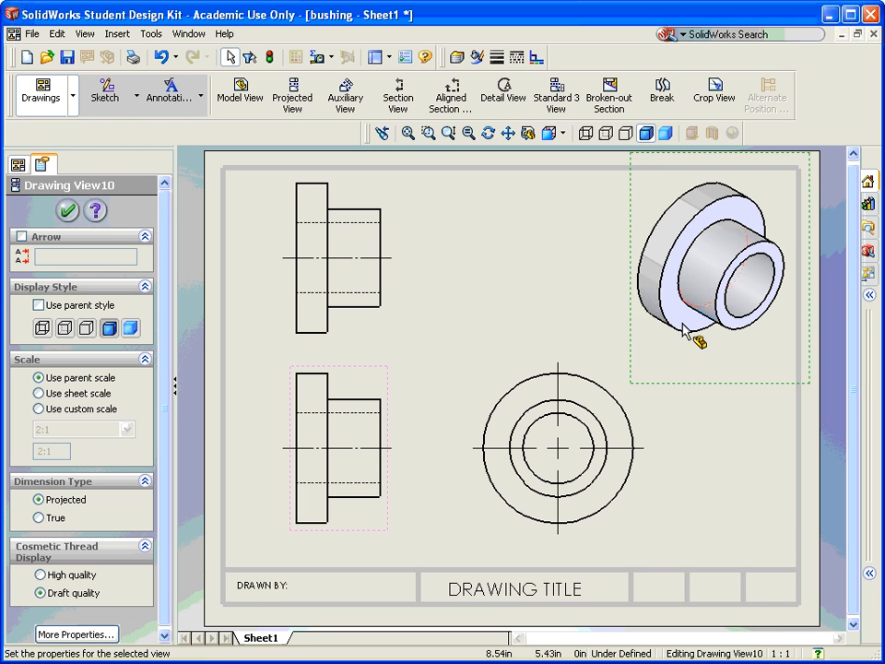
pyautogui.press('Delete')
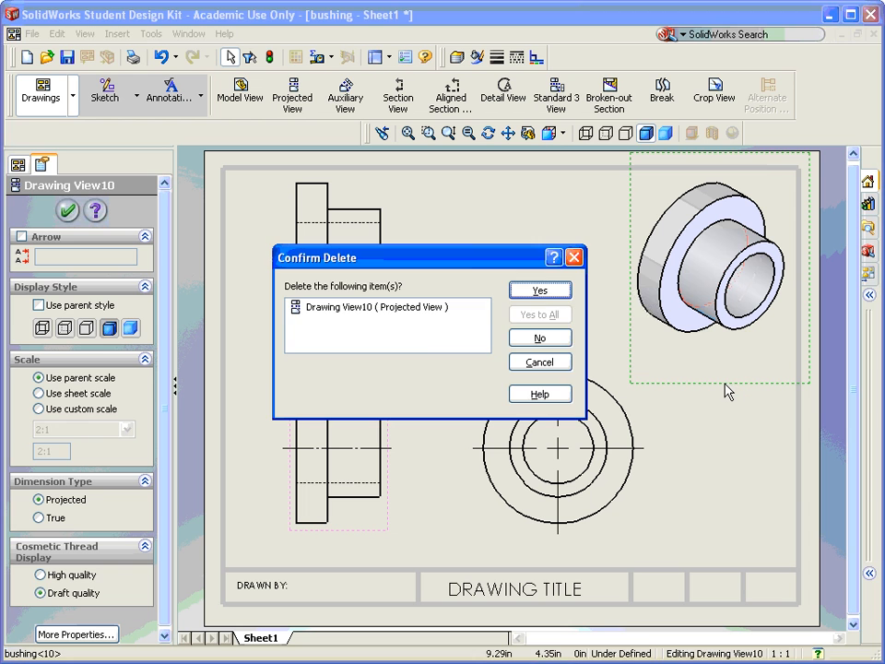
pyautogui.click(539, 290)
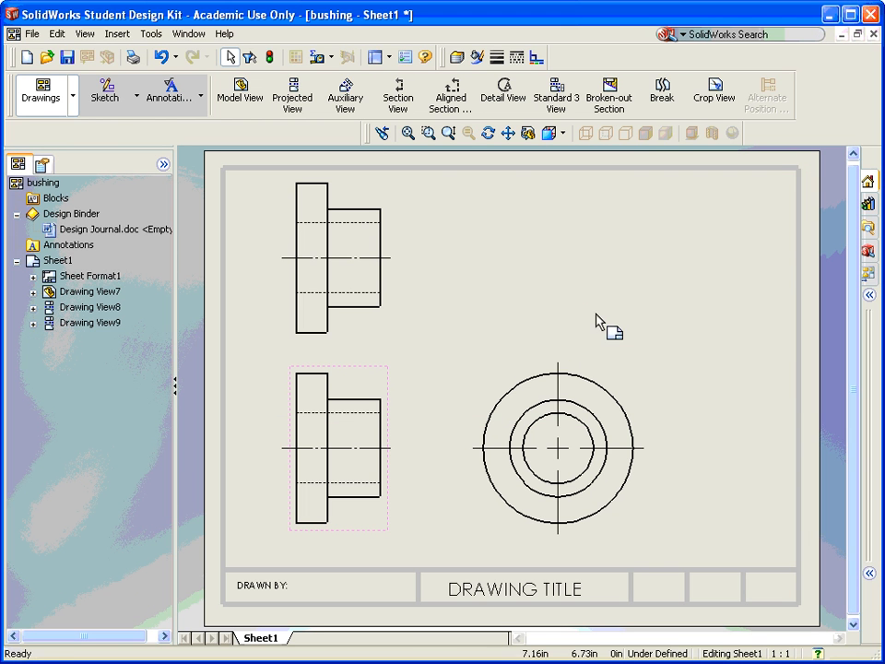
# Step: Start a single model view of the bushing using the Current Model View orientation
pyautogui.click(241, 100)
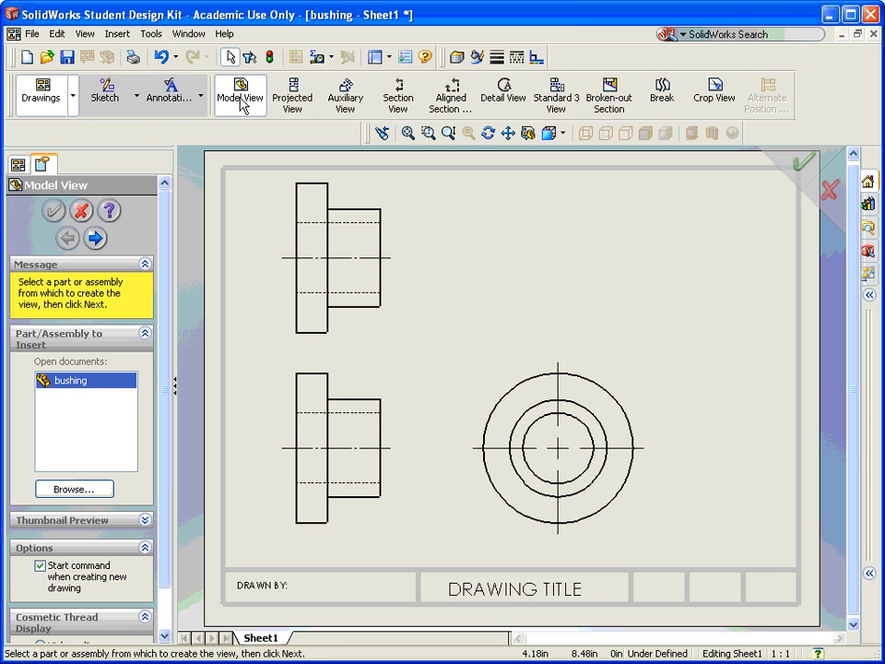
pyautogui.doubleClick(71, 383)
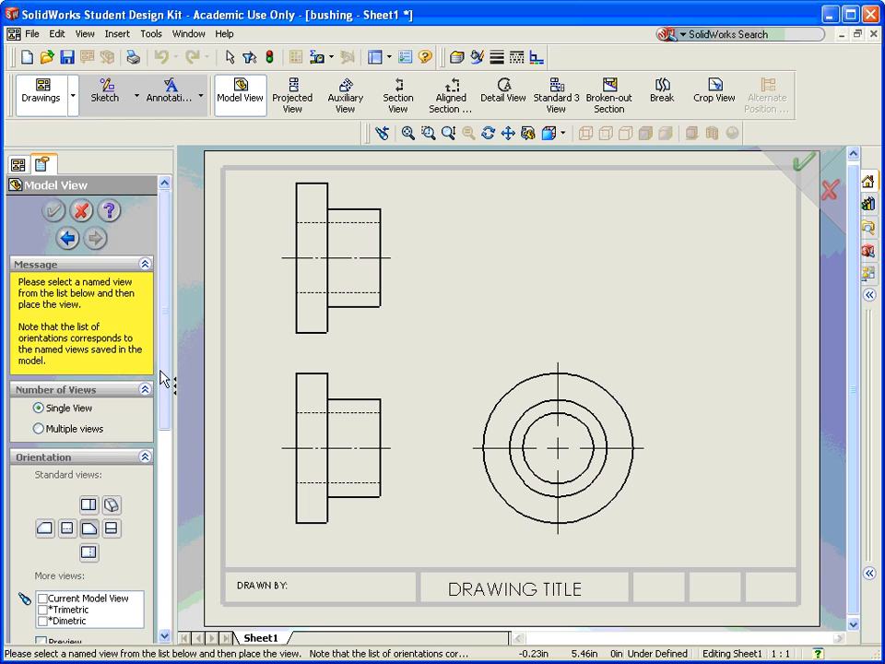
pyautogui.scroll(-1, 160, 376)
pyautogui.scroll(-3, 144, 470)
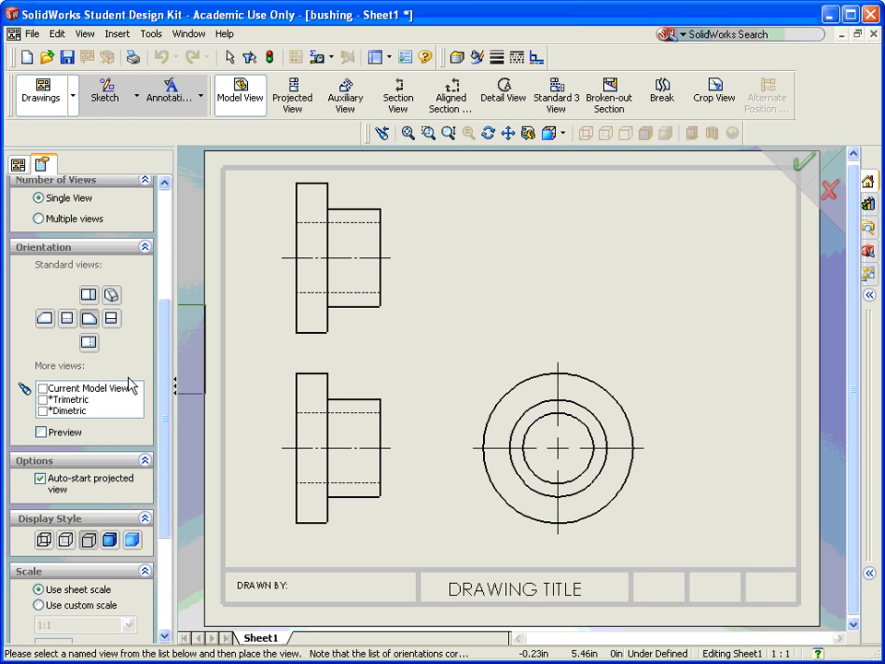
pyautogui.click(42, 388)
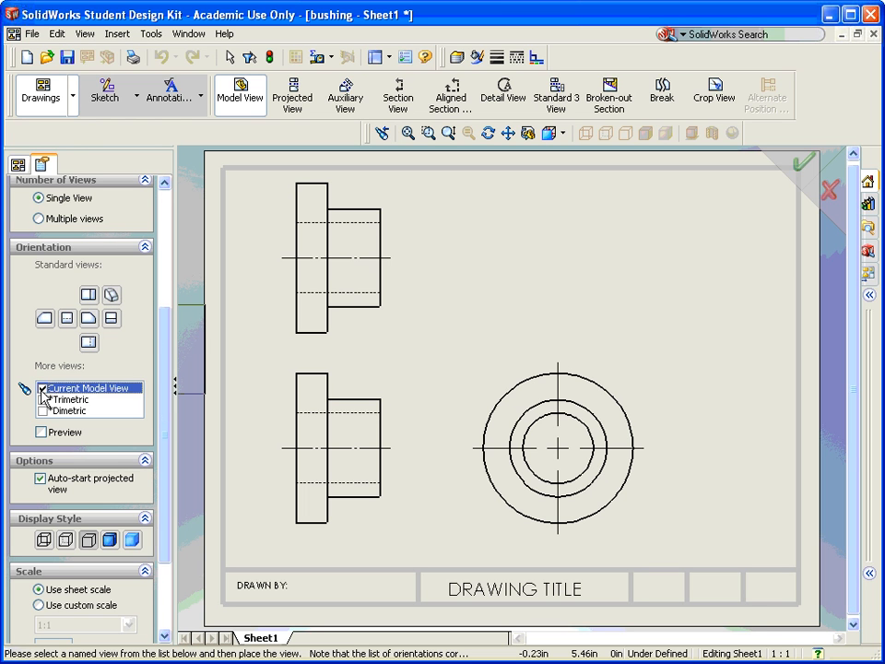
# Step: Switch to the bushing part window, rotate the model to a pictorial orientation, and return to the drawing sheet
pyautogui.click(188, 34)
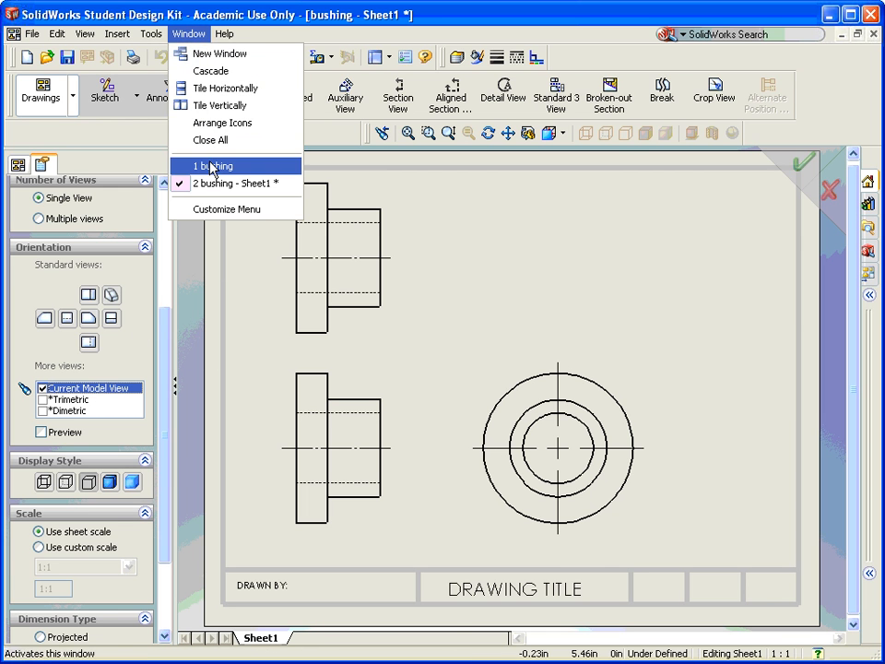
pyautogui.click(208, 166)
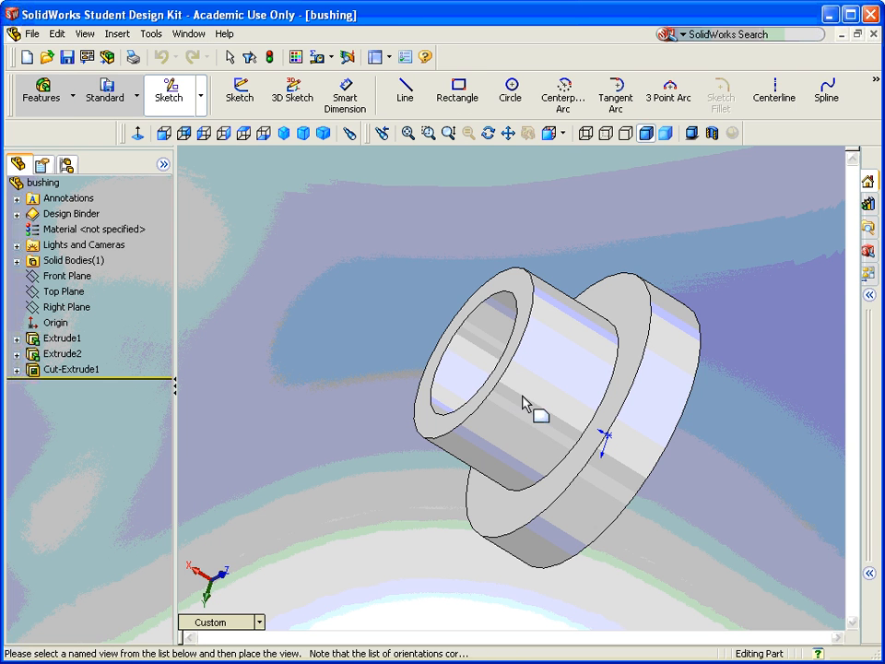
pyautogui.click(522, 403)
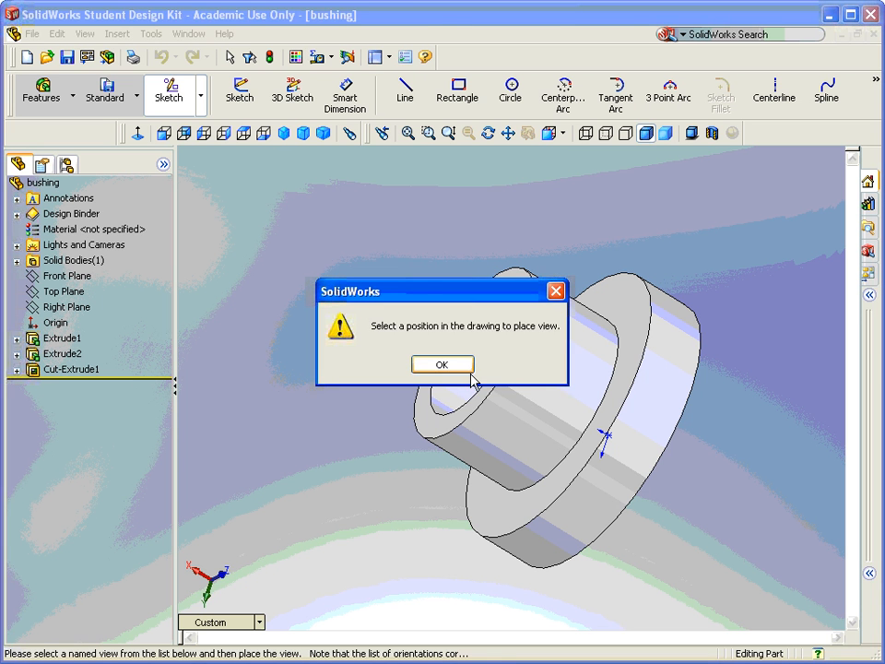
pyautogui.click(441, 363)
pyautogui.moveTo(551, 391)
pyautogui.mouseDown(button='middle')
pyautogui.moveTo(535, 397)
pyautogui.moveTo(579, 385)
pyautogui.moveTo(555, 355)
pyautogui.moveTo(550, 370)
pyautogui.moveTo(526, 351)
pyautogui.moveTo(546, 377)
pyautogui.mouseUp(button='middle')
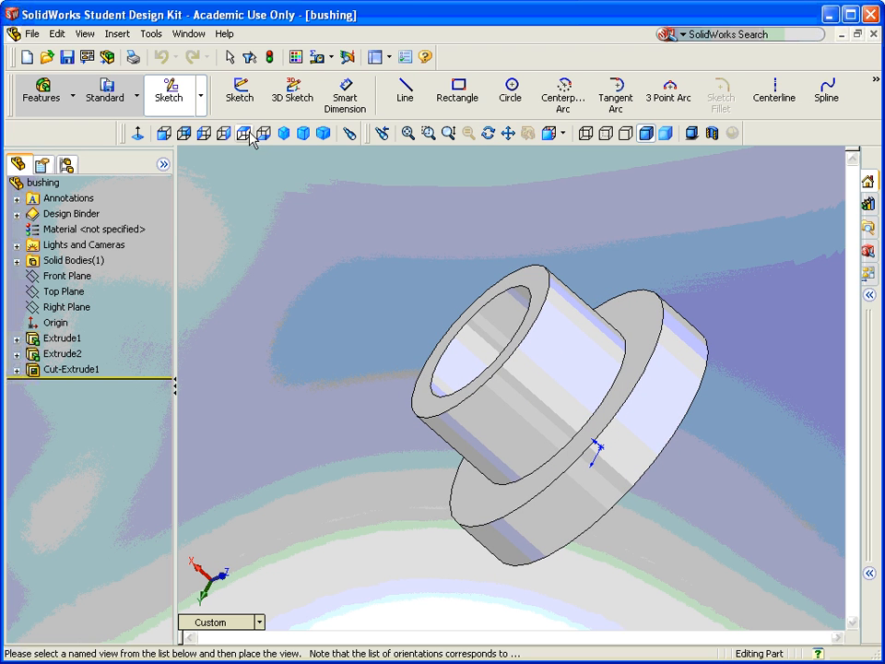
pyautogui.click(189, 33)
pyautogui.click(229, 201)
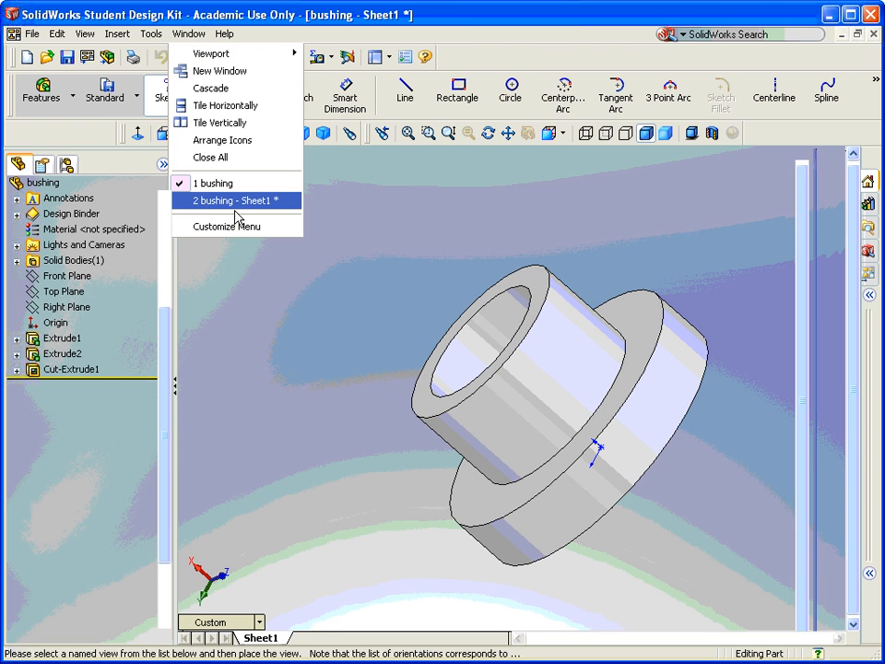
# Step: Place the current model view in the sheet's upper-right area and display it shaded with edges
pyautogui.click(707, 264)
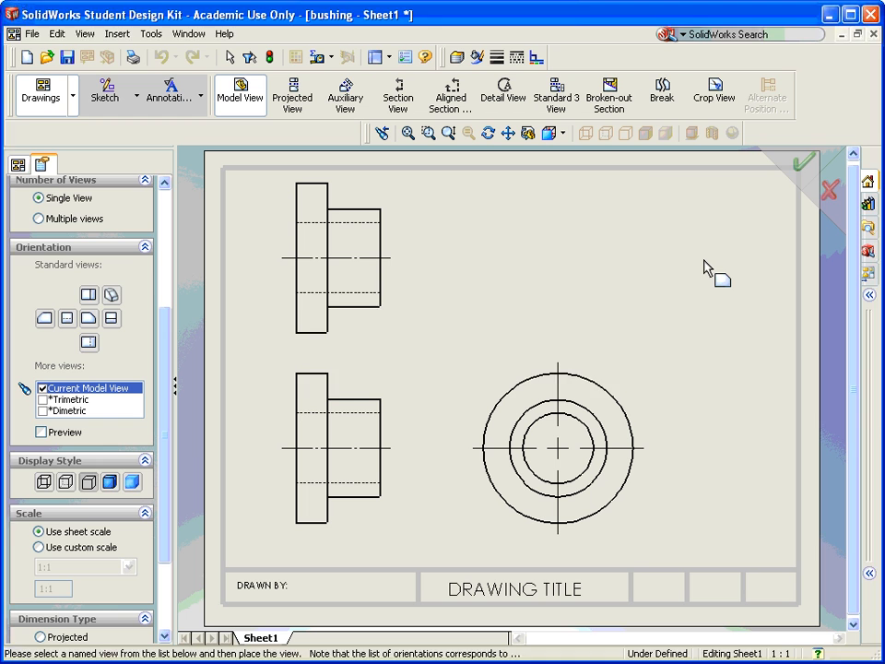
pyautogui.click(406, 373)
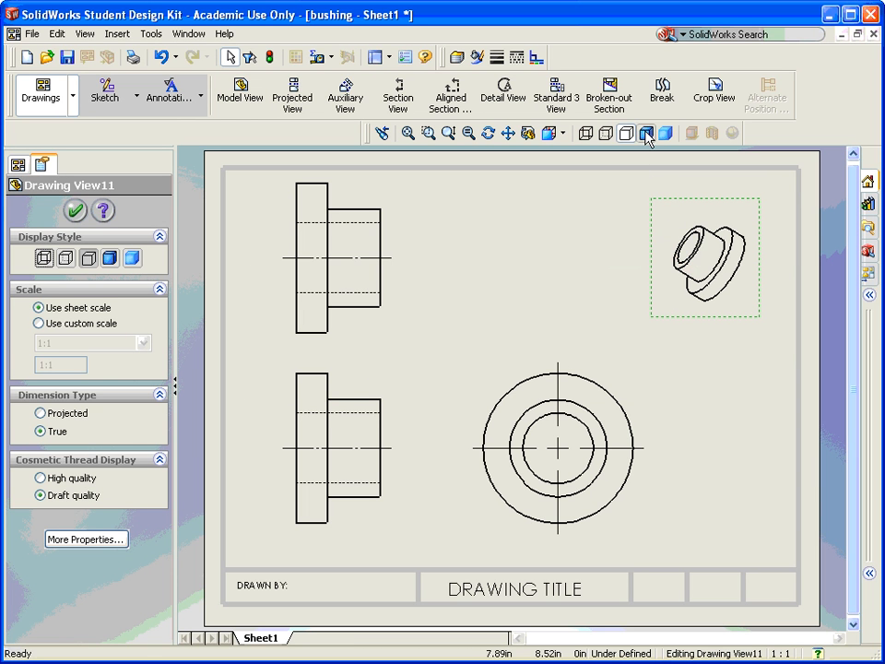
pyautogui.click(646, 134)
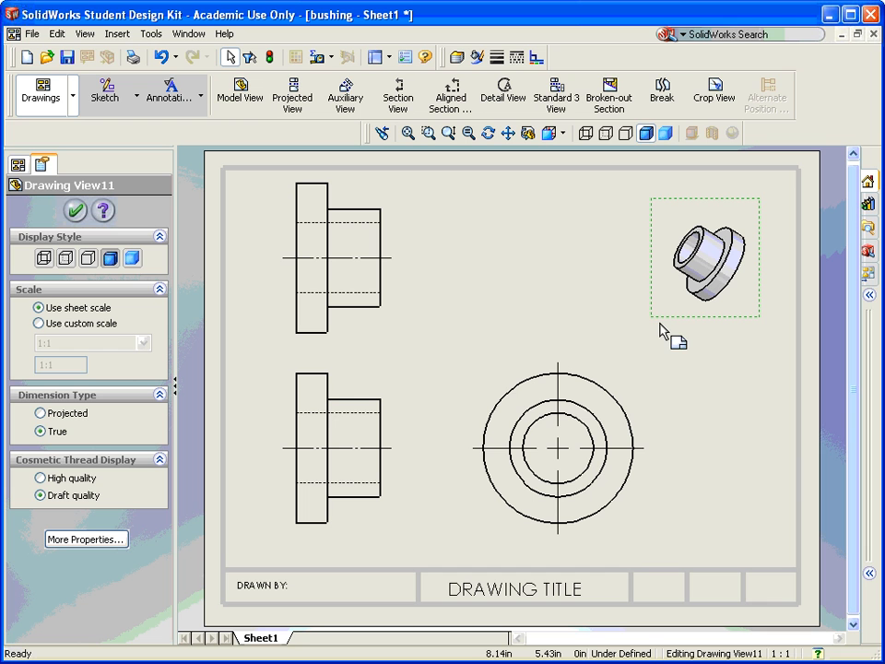